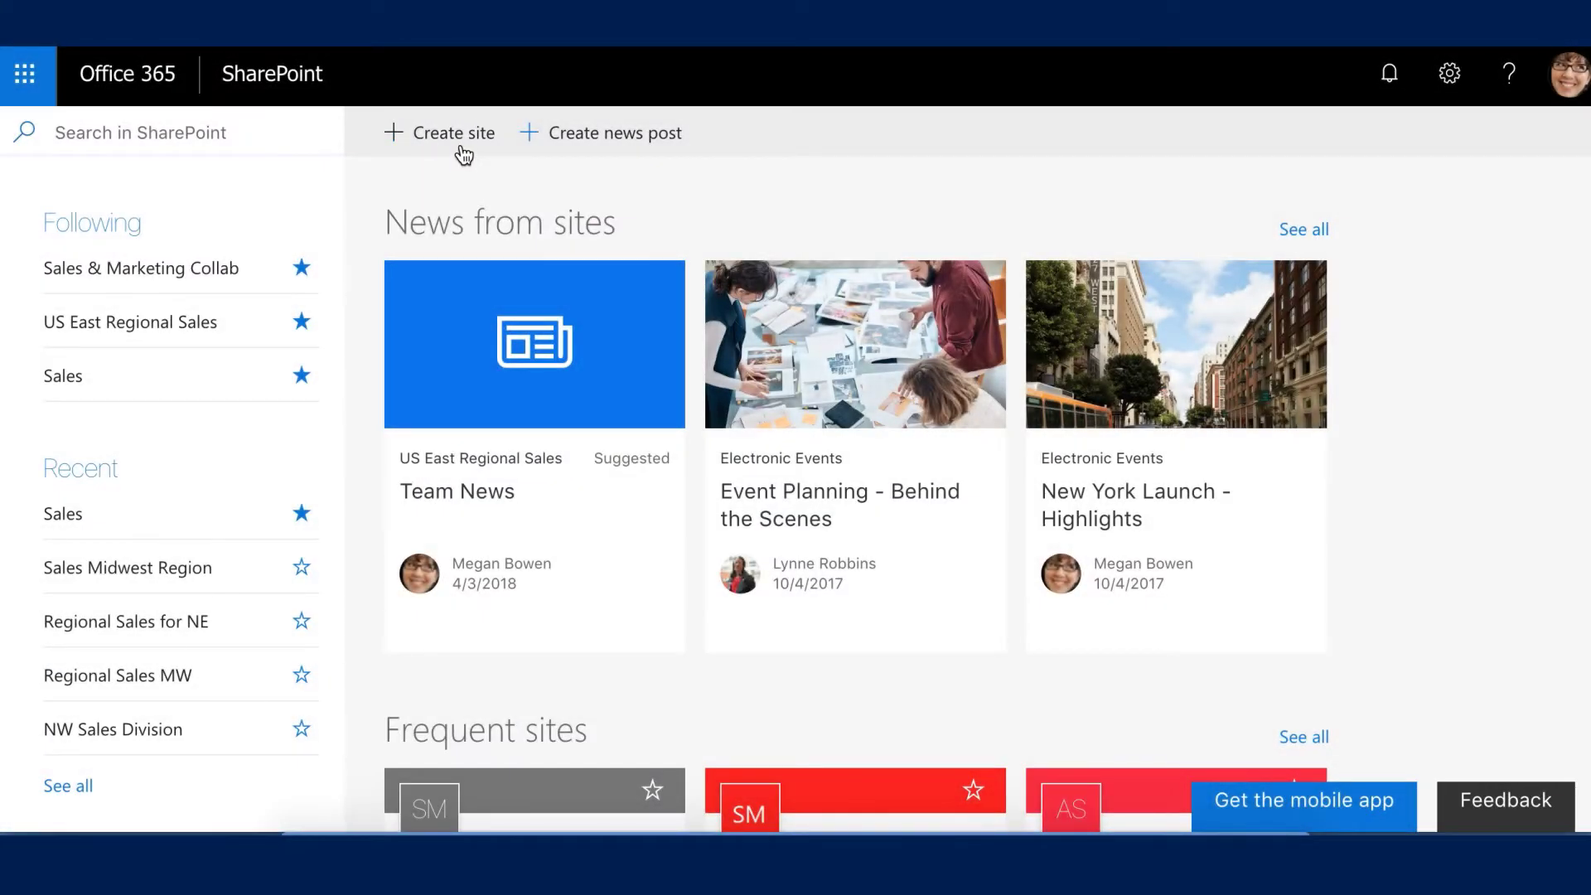
Start a new private team site named 'Sales & Marketing Working Together'.
left_click(463, 152)
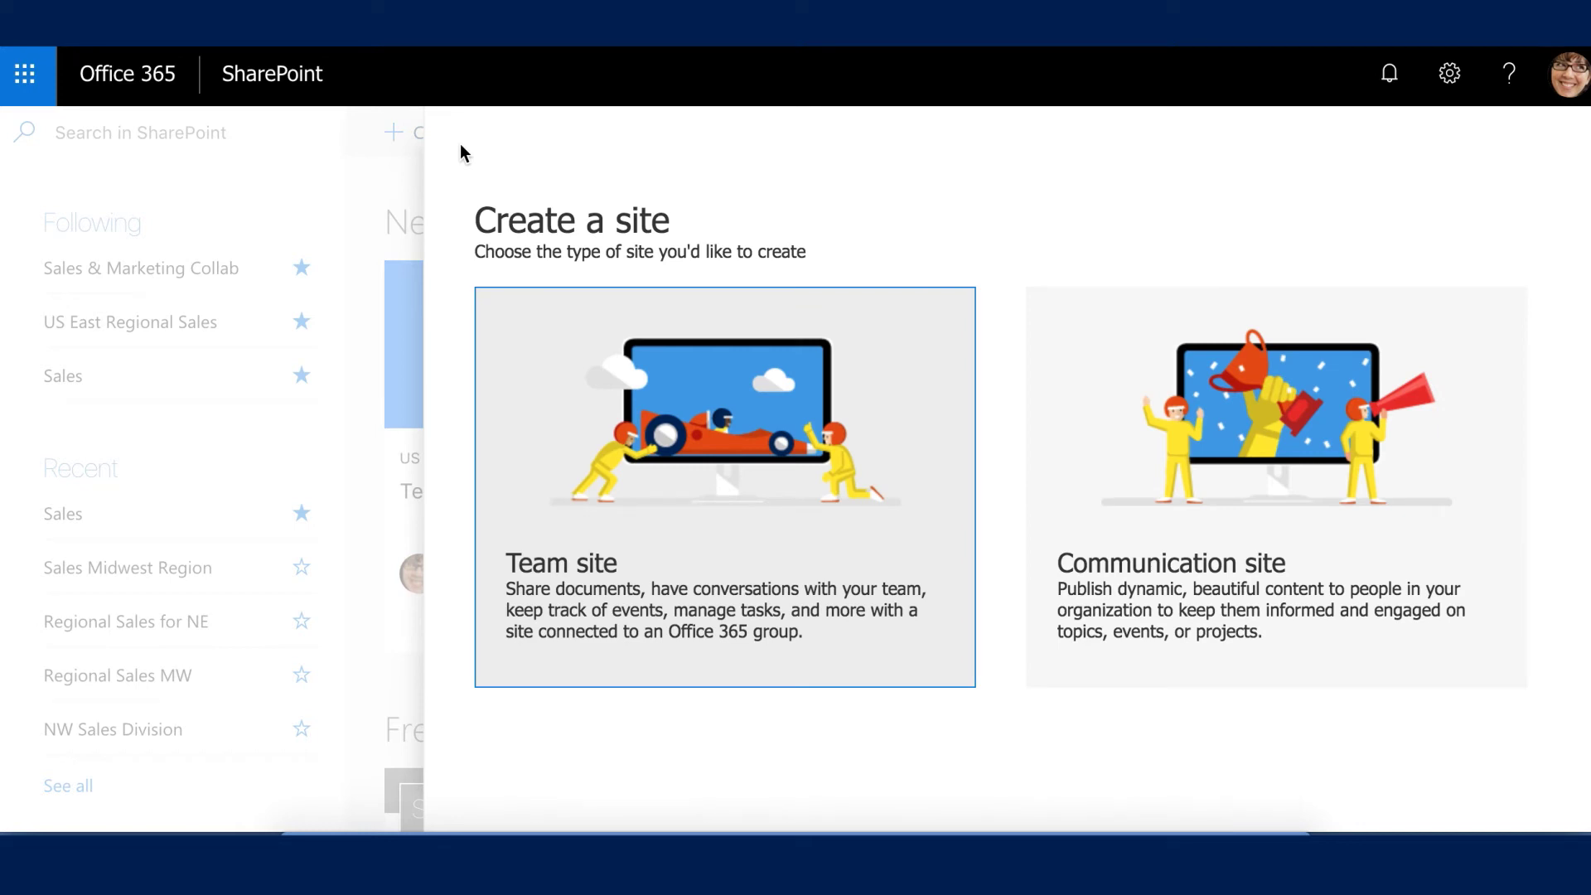
left_click(536, 324)
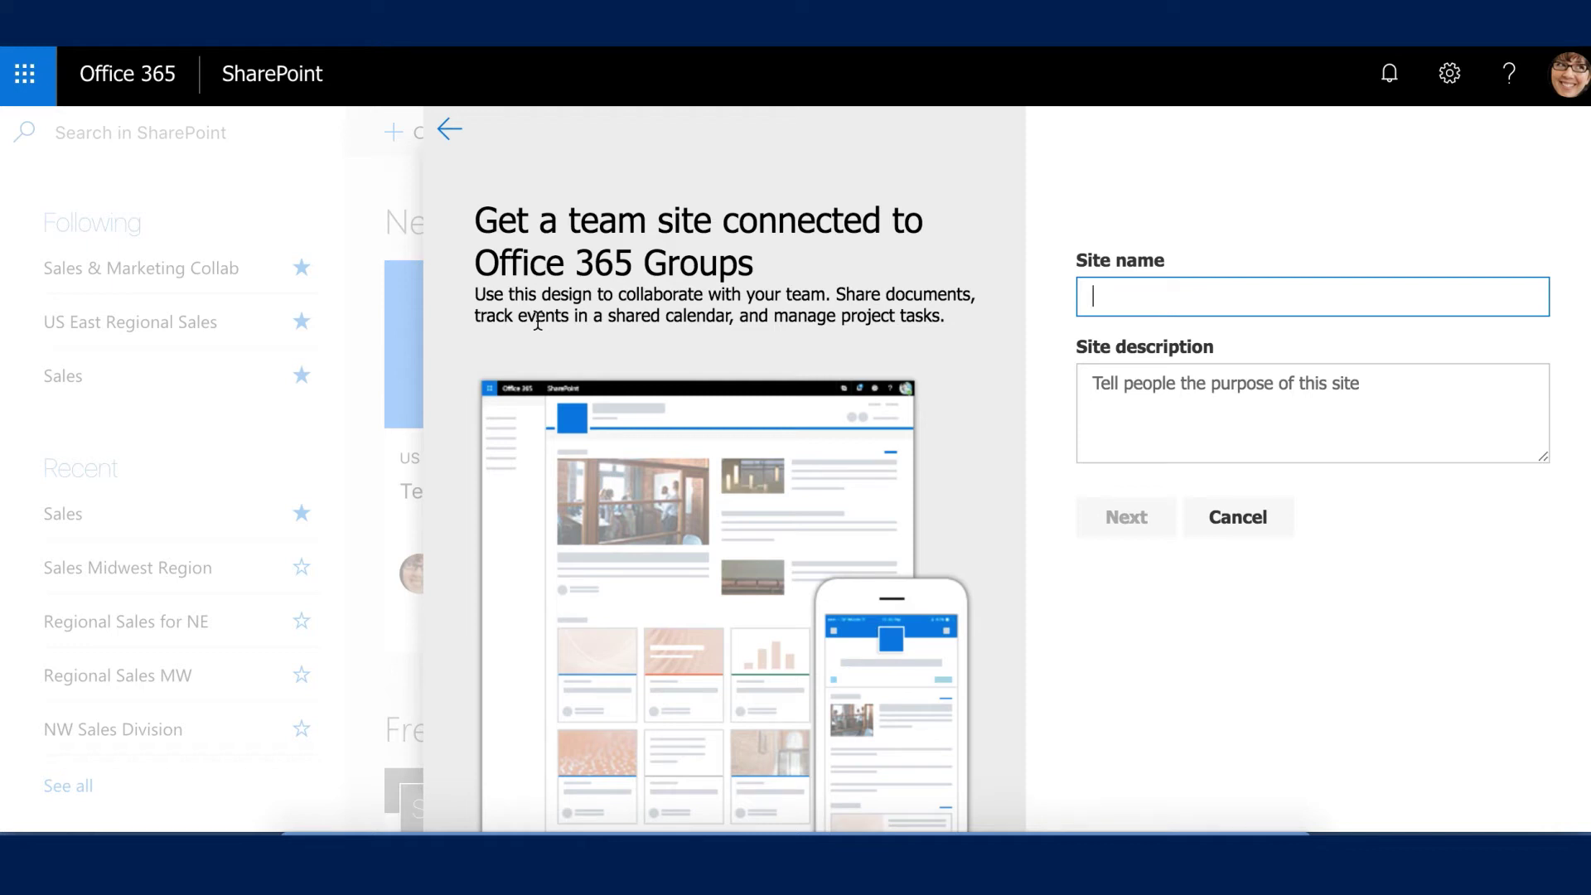
type("Sales & Marketing Working Together")
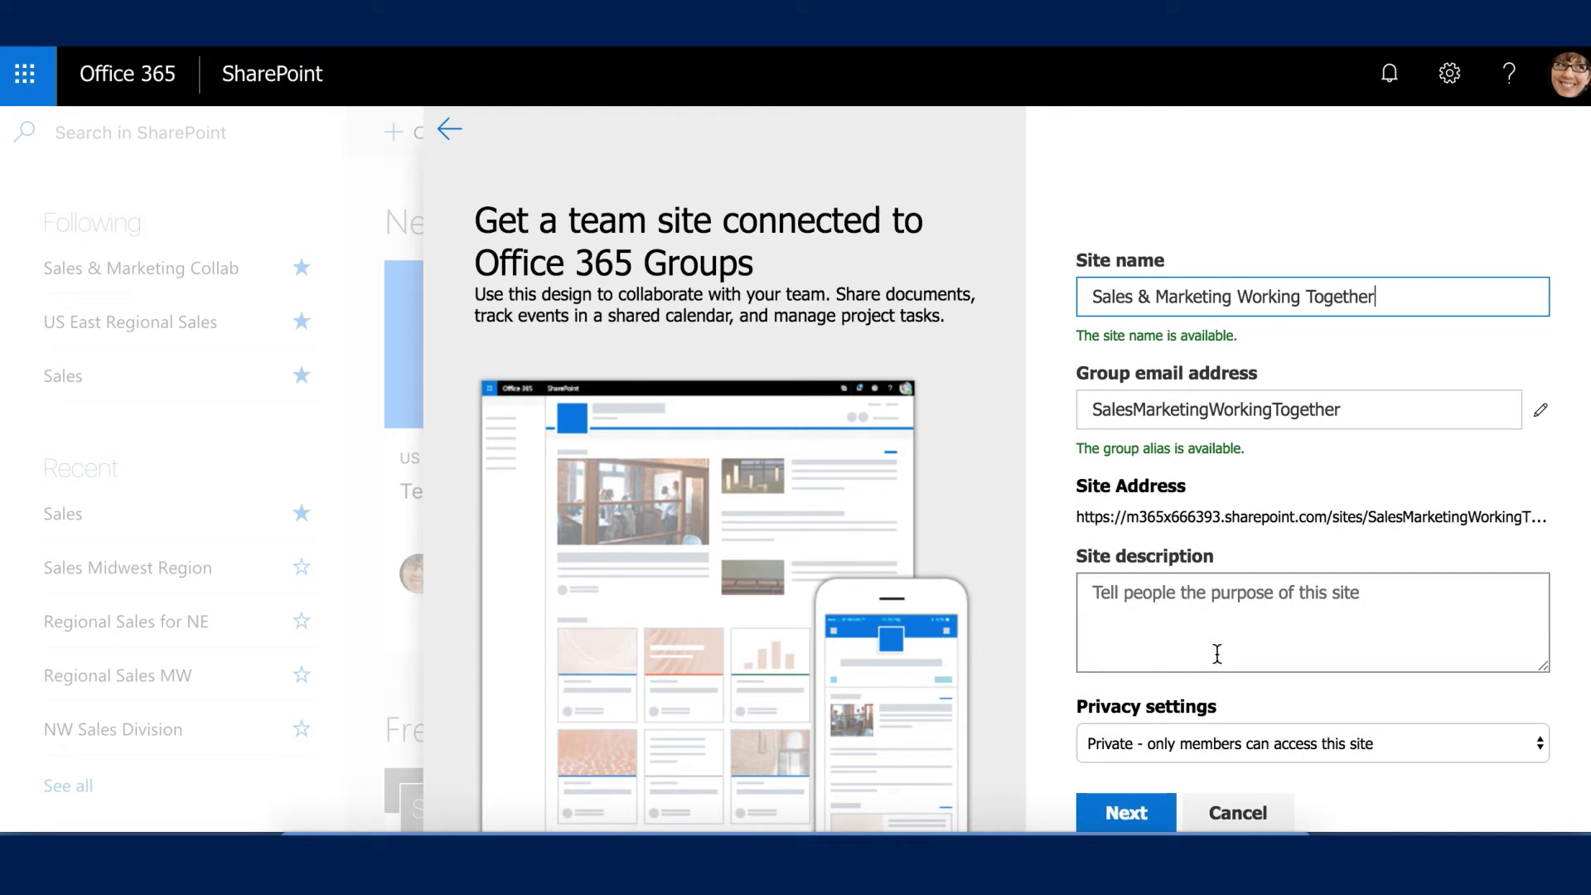
scroll(1215, 653, "down", 1)
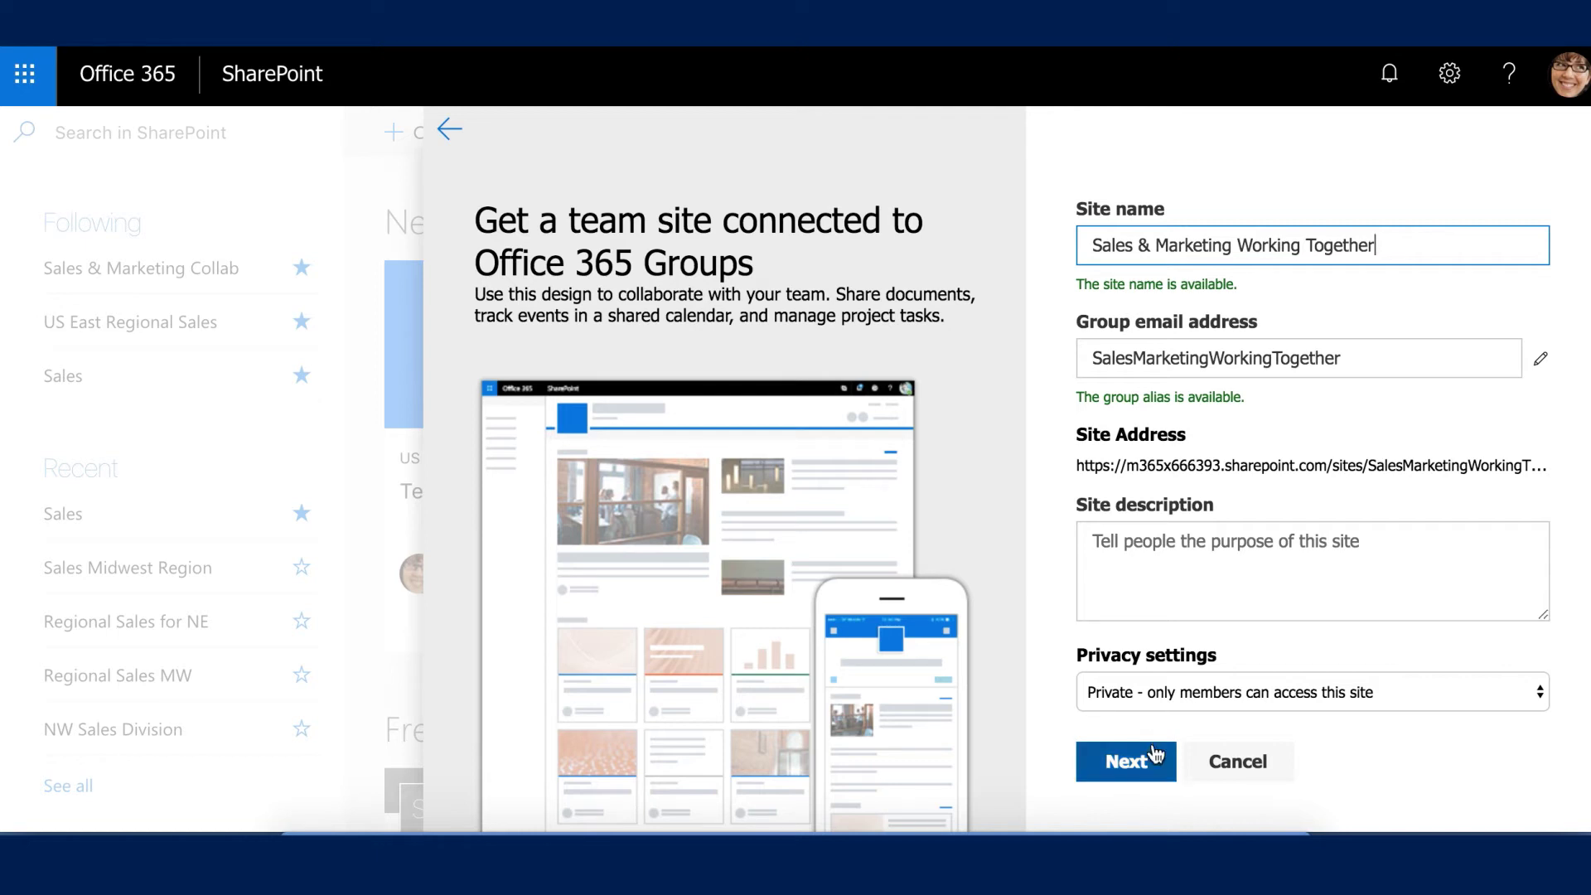
Add three suggested colleagues as group members and finish creating the site.
left_click(1153, 753)
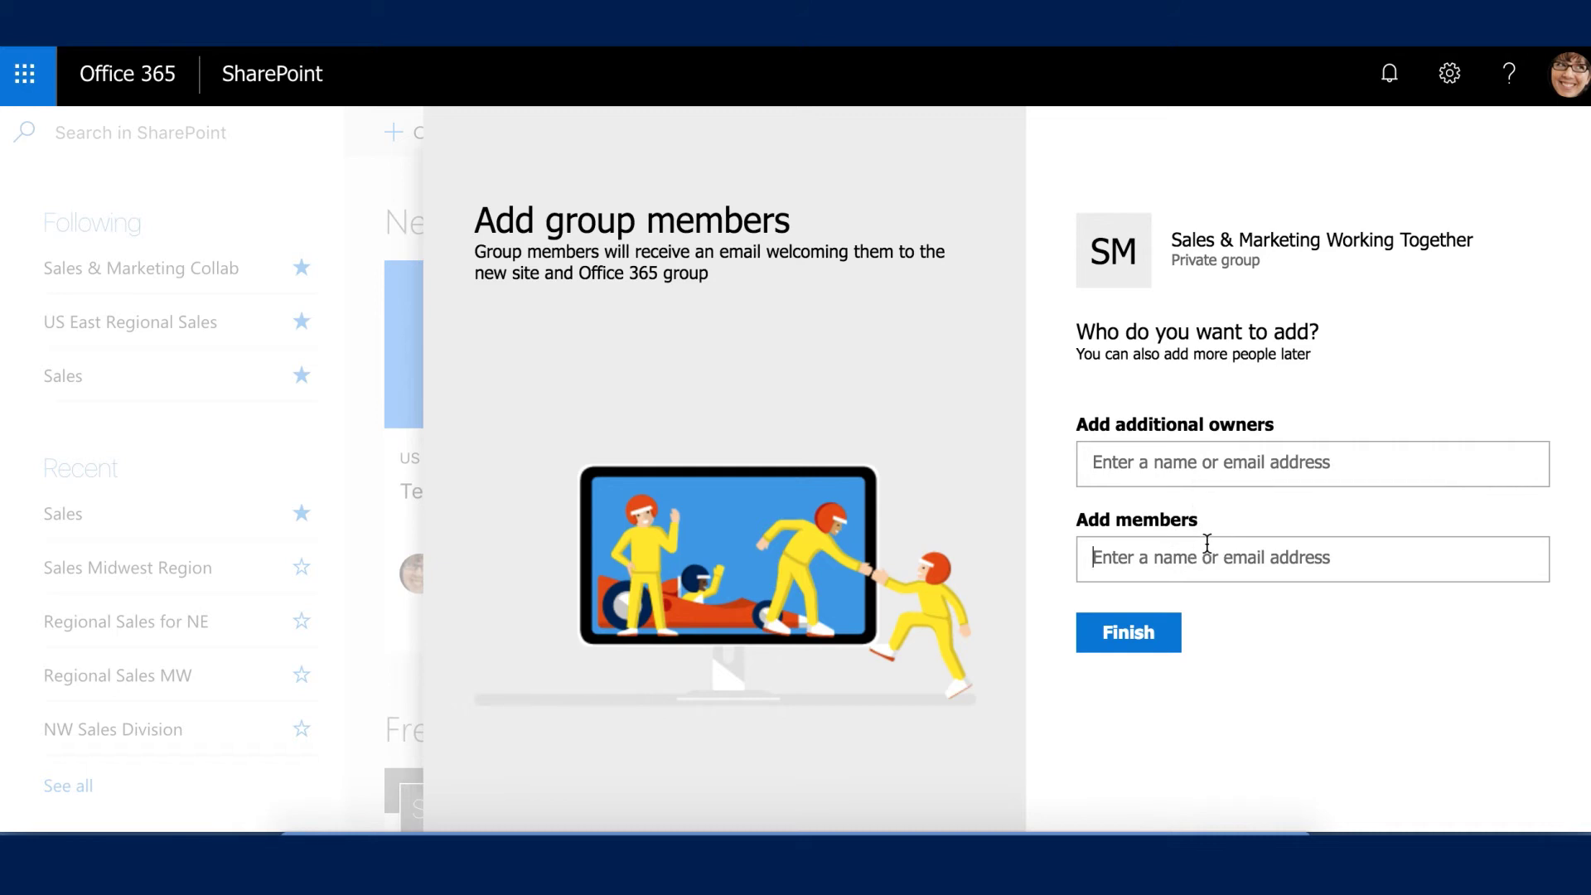
left_click(1268, 556)
type("lynne")
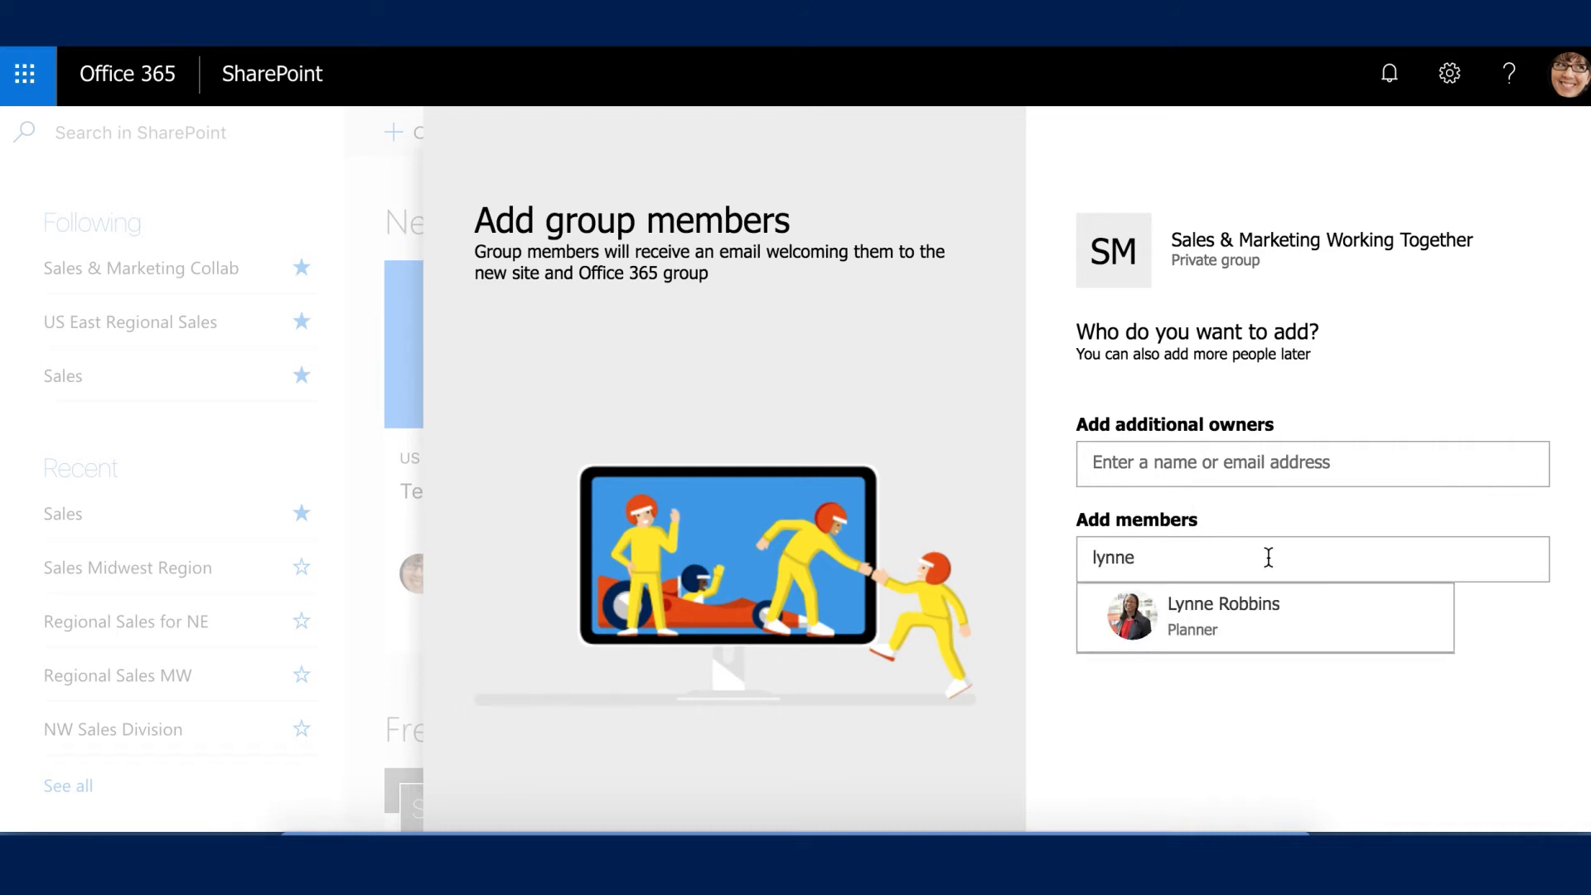
left_click(1238, 622)
type("alex")
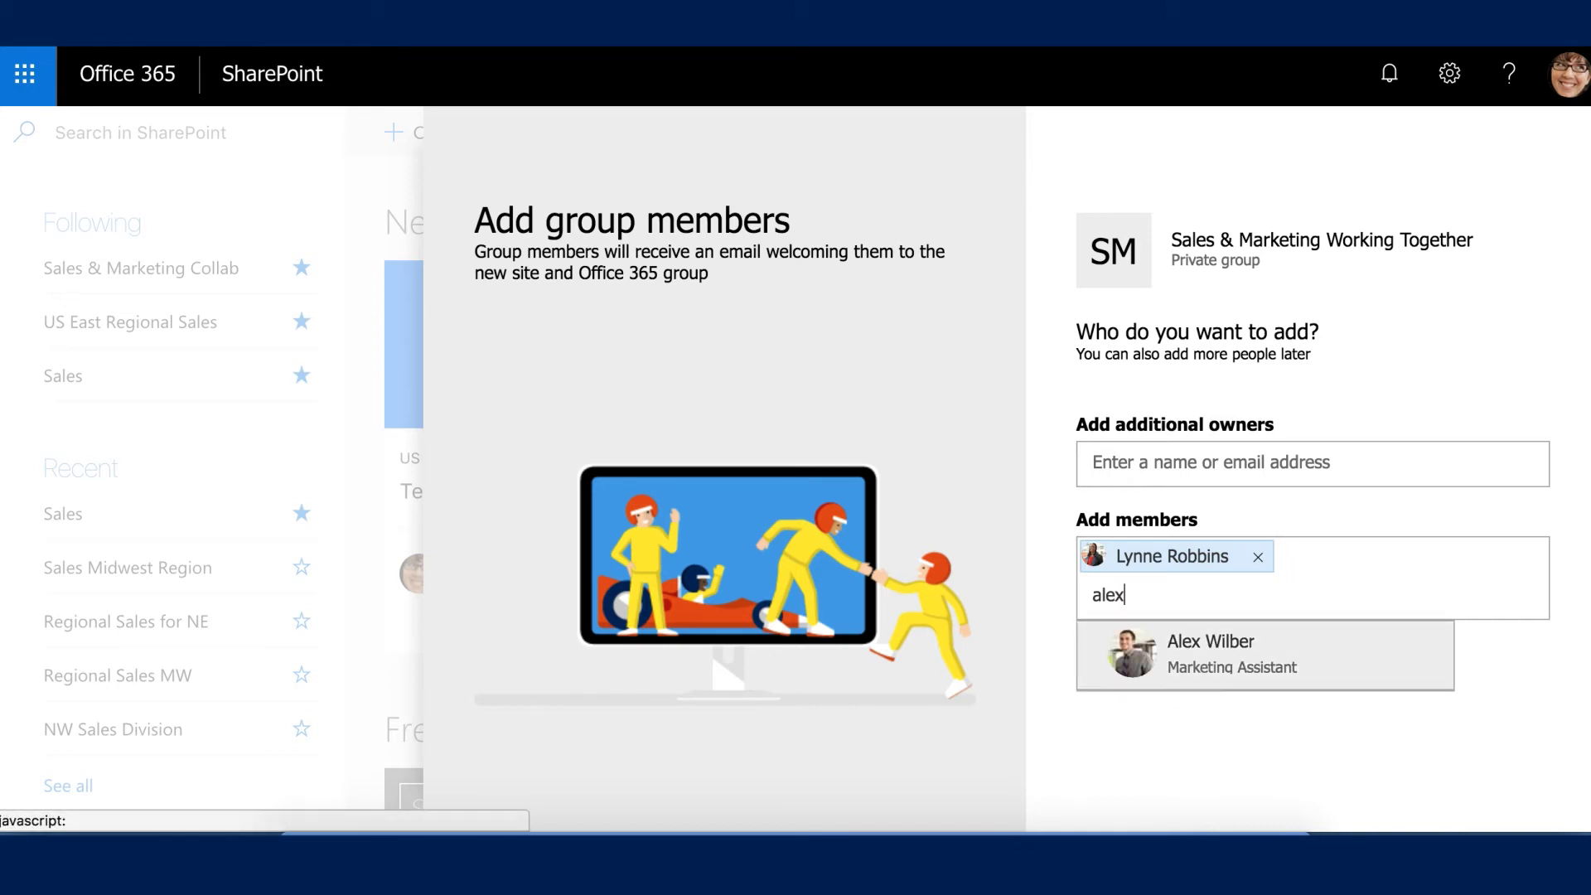
left_click(1226, 664)
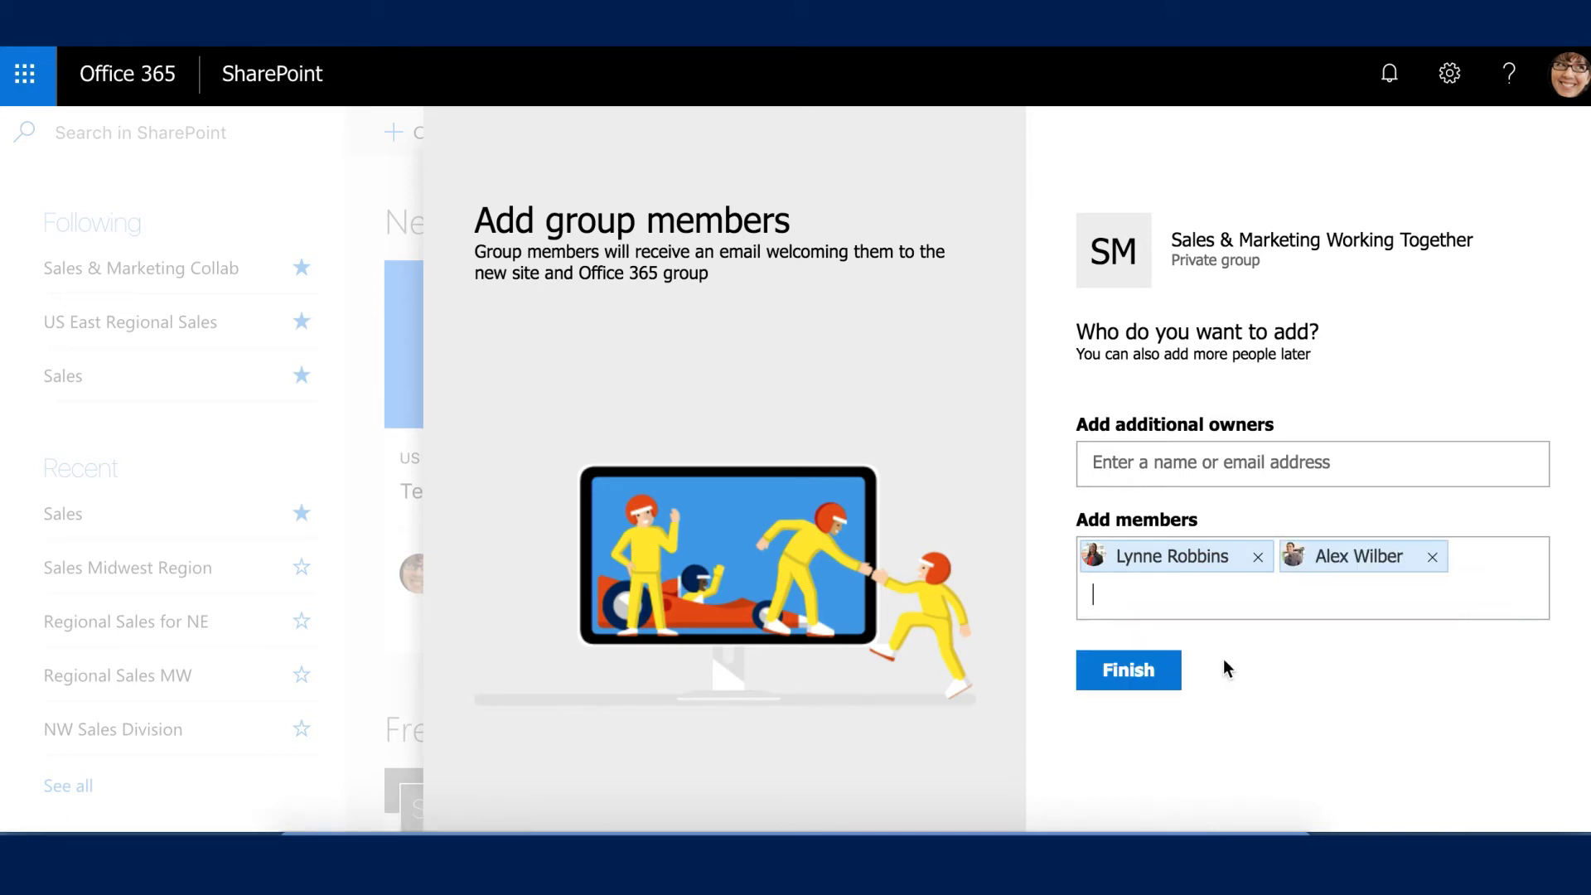
type("miriam")
left_click(1225, 663)
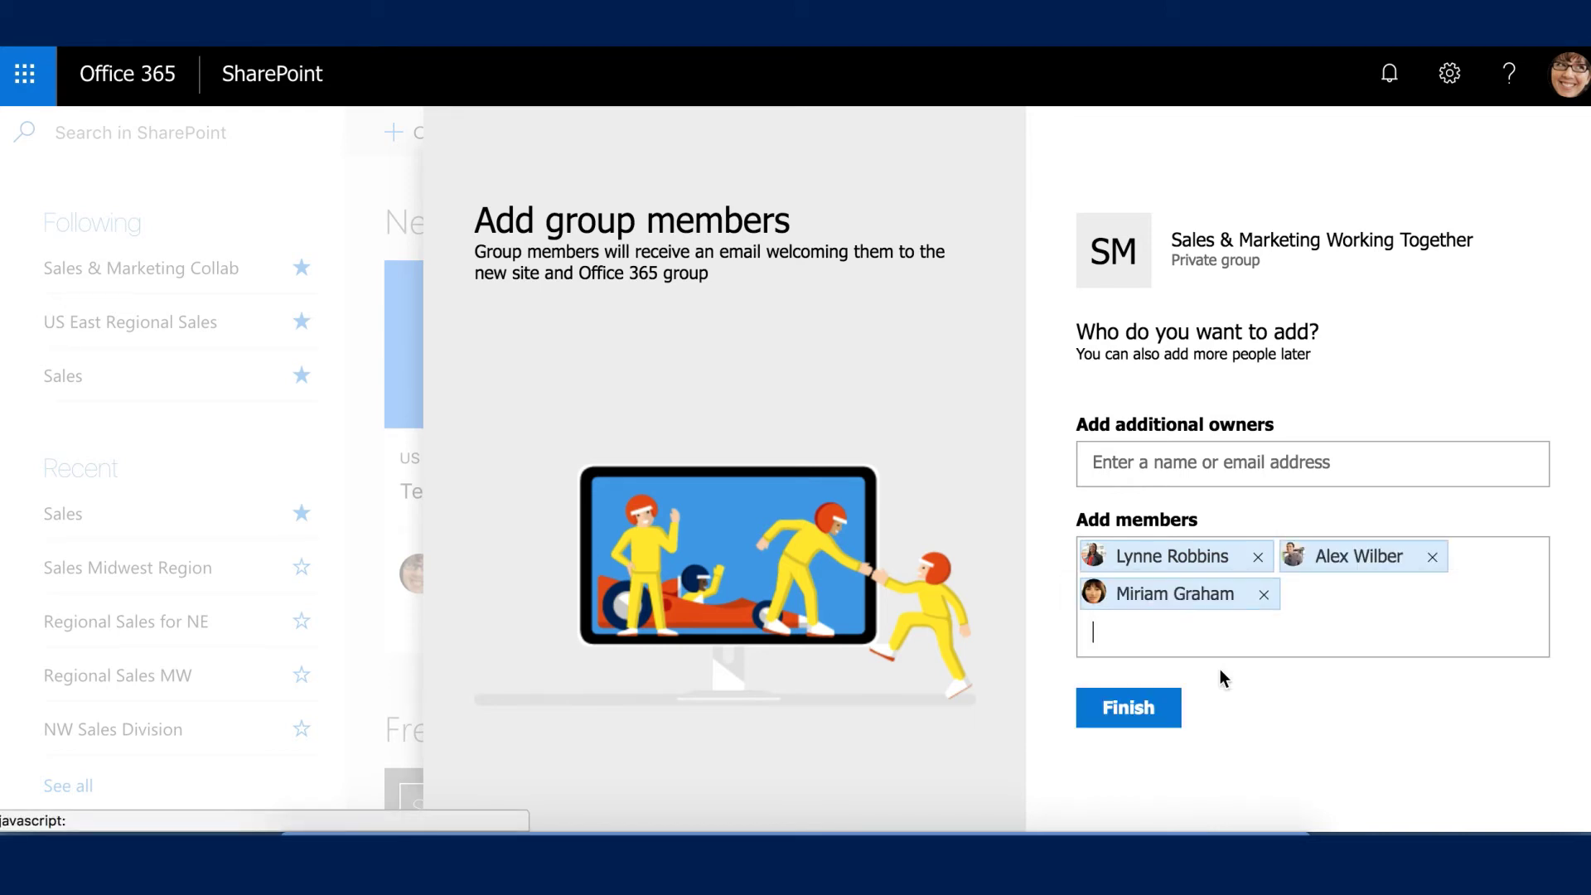
left_click(1169, 706)
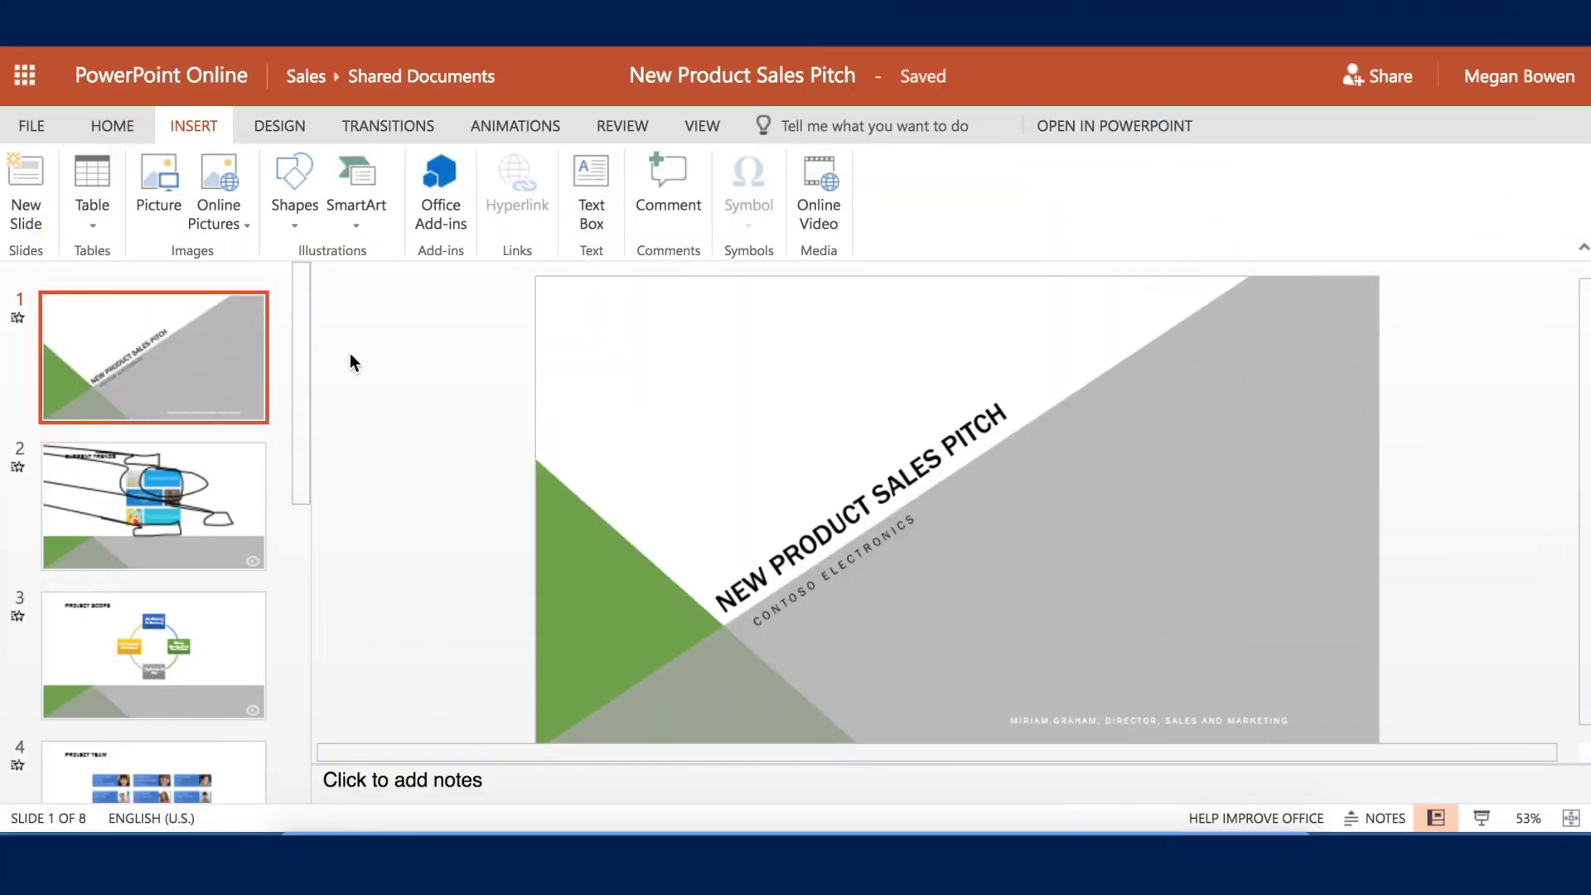
Go to slide 4, Project Team, by way of the Current Trends slide.
left_click(206, 508)
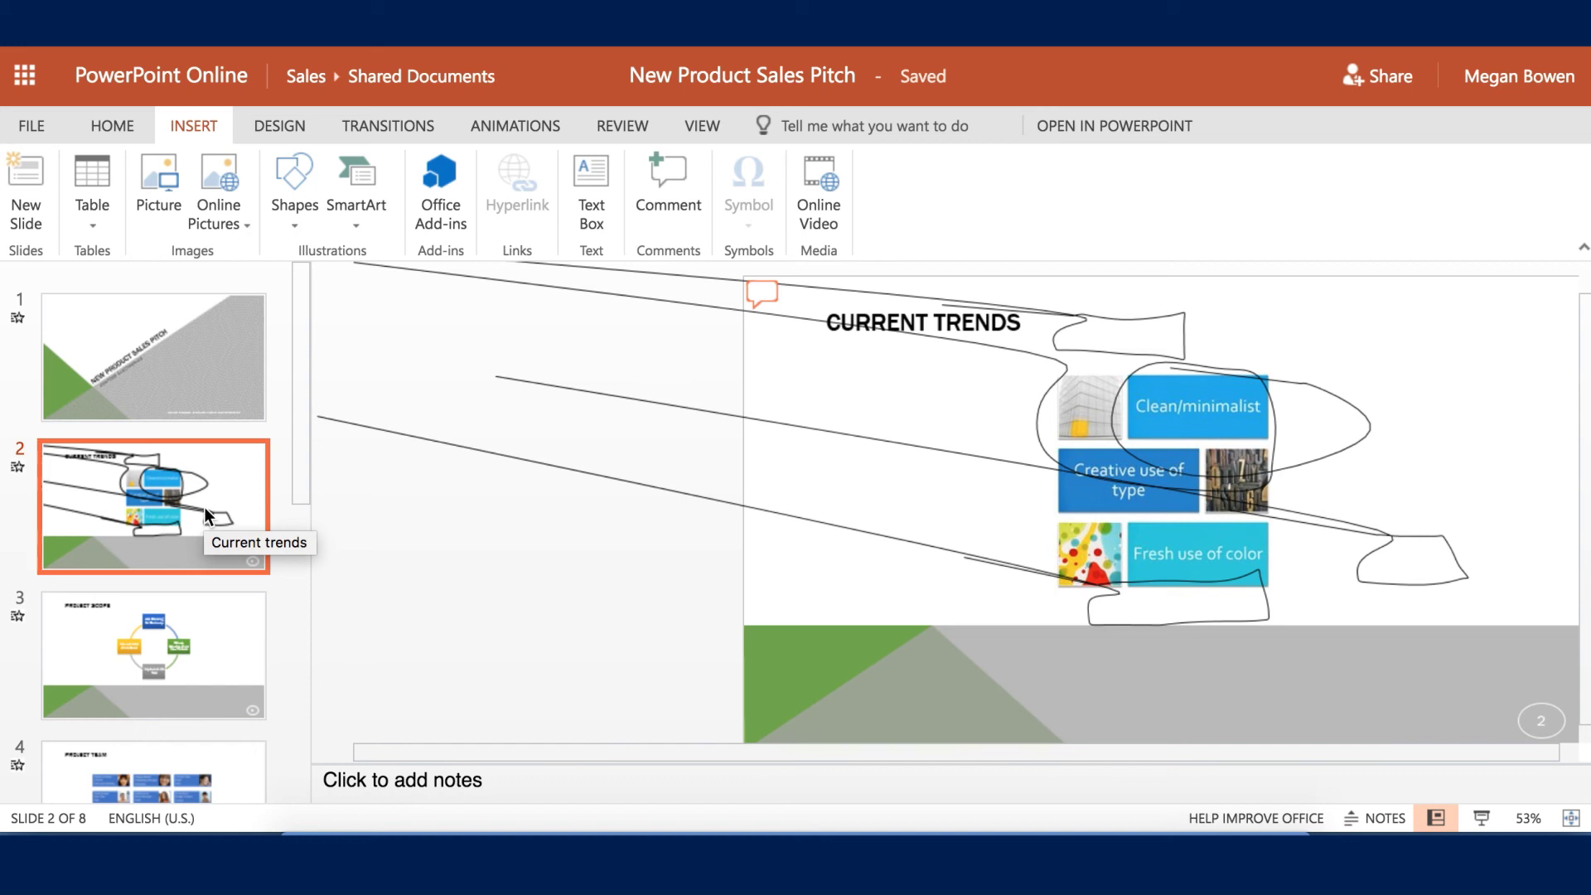
scroll(213, 584, "down", 2)
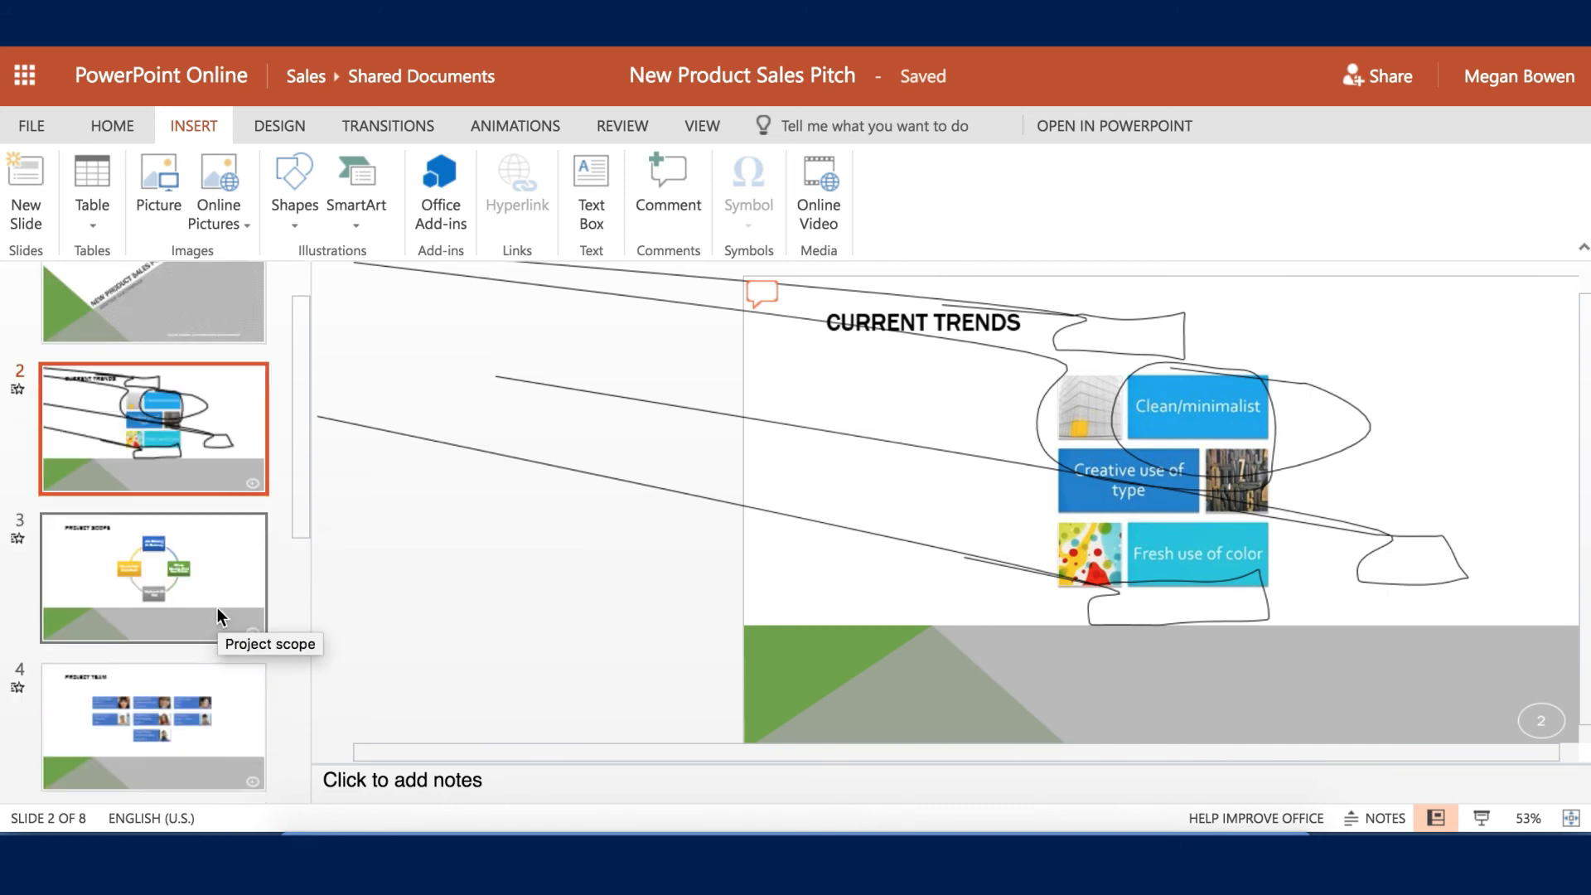
left_click(218, 608)
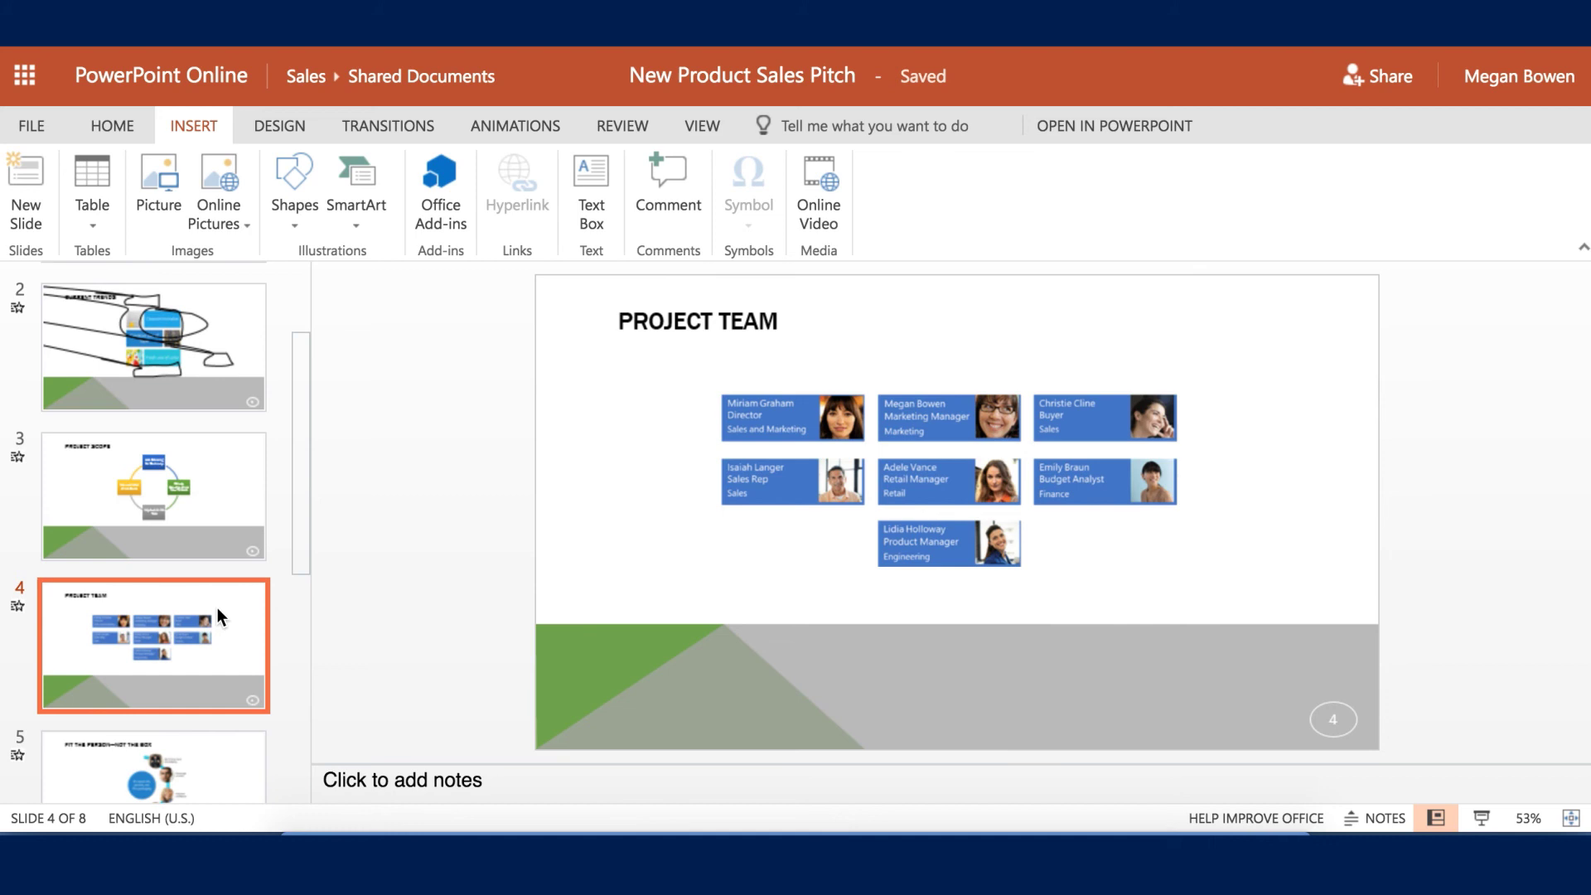
Post the comment 'Can we add Lisa to the team here?' on the slide.
left_click(662, 193)
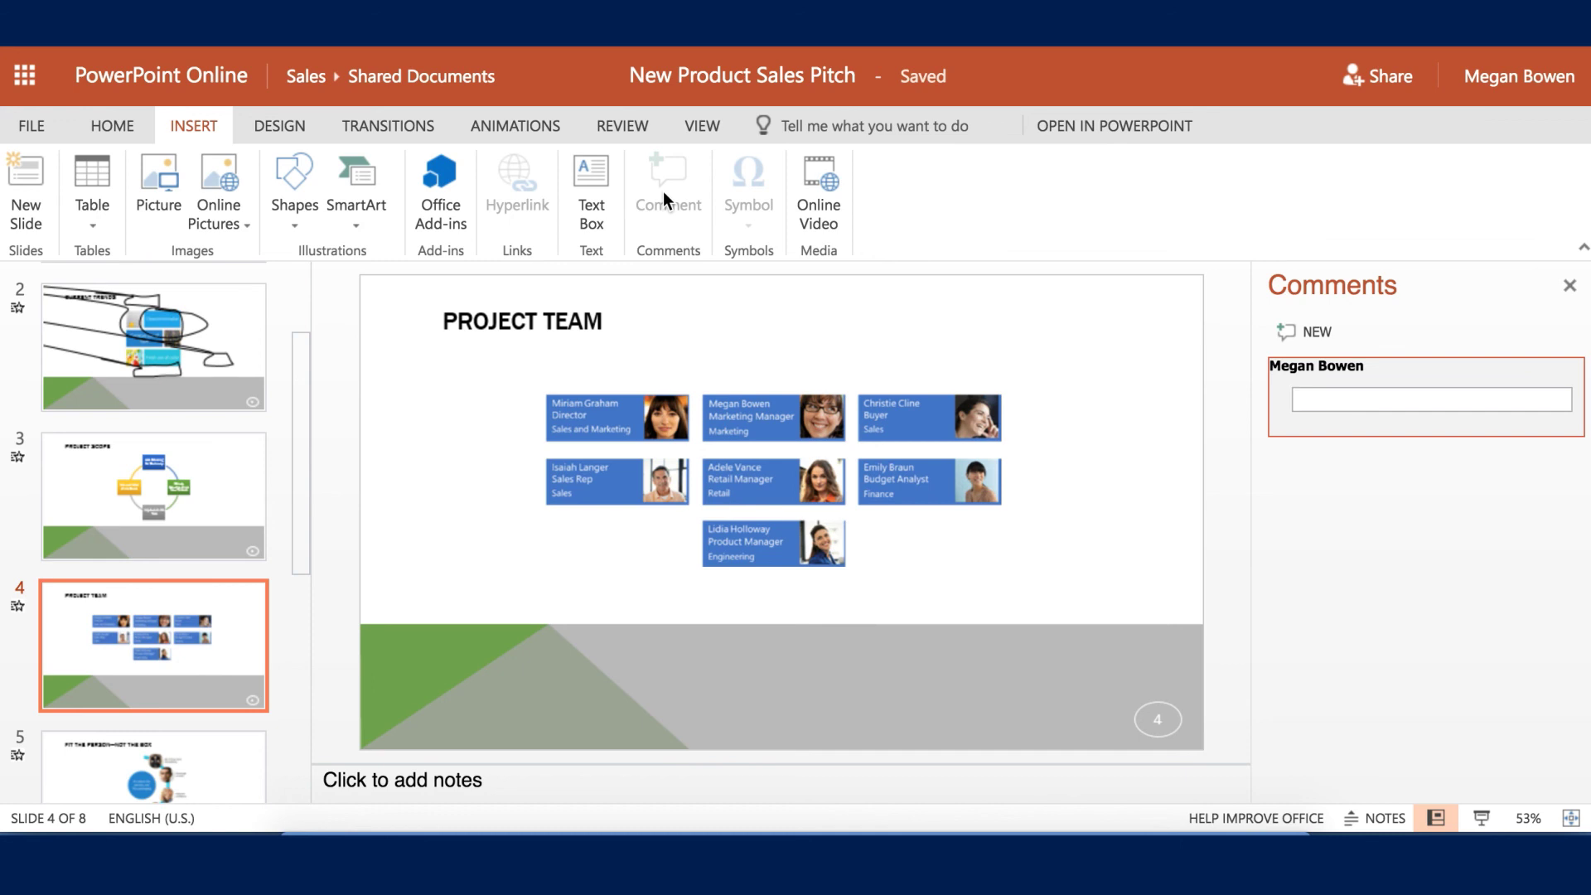
type("Can we add Lisa to the team here?")
key("Return")
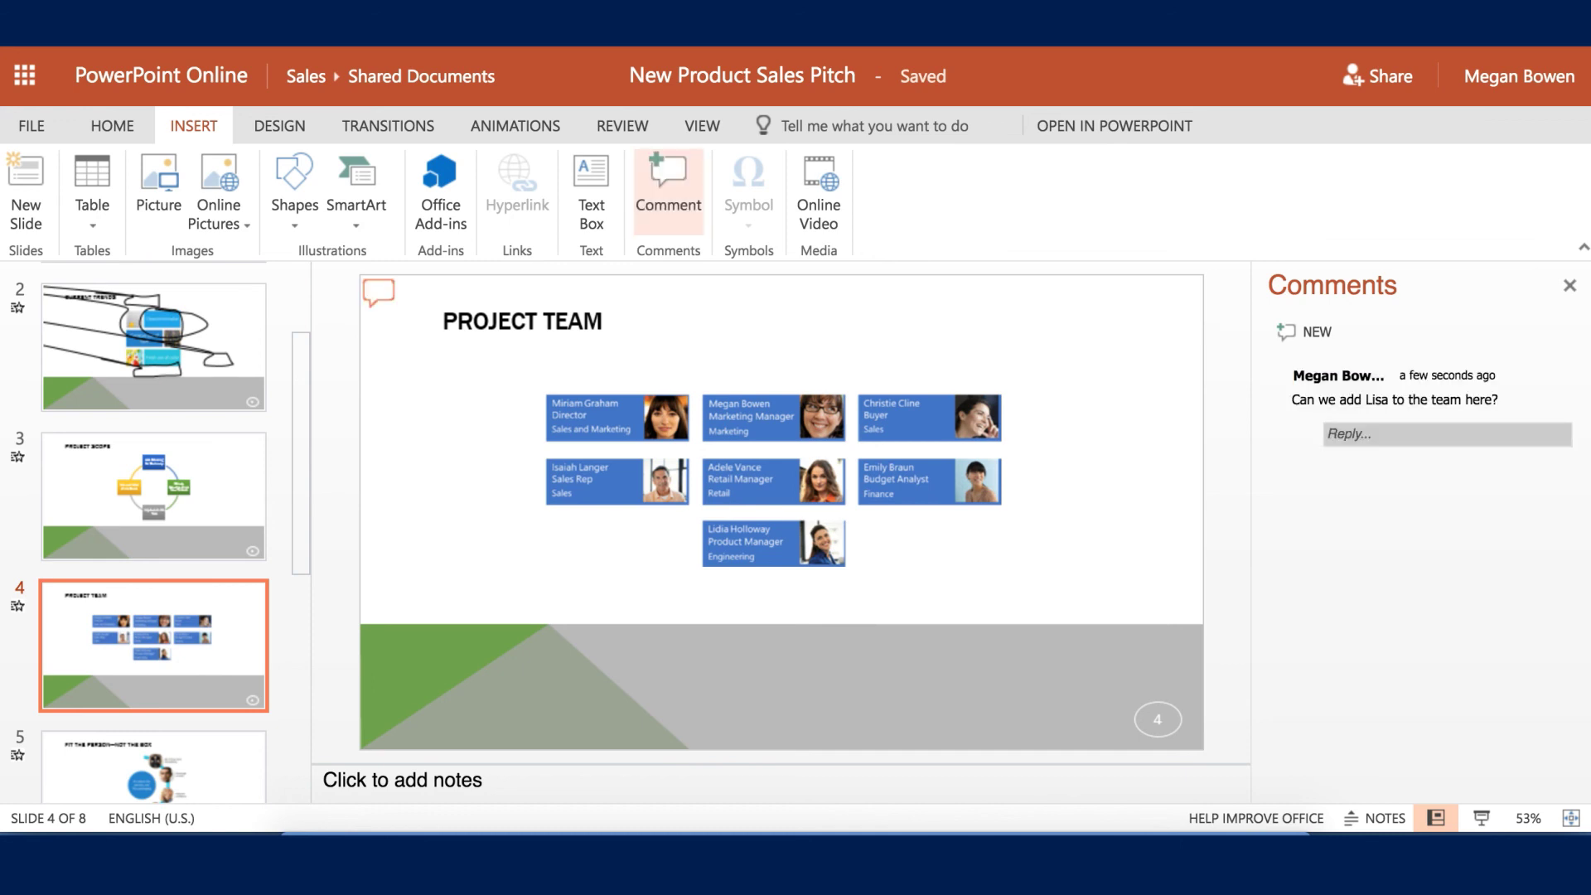